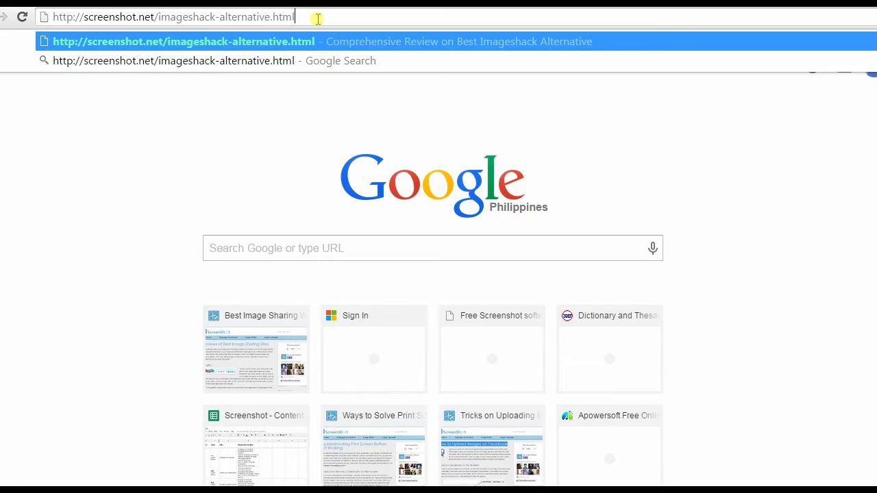
# Load the ImageShack alternatives article and go to the Free Image Uploader page
pyautogui.press('Return')
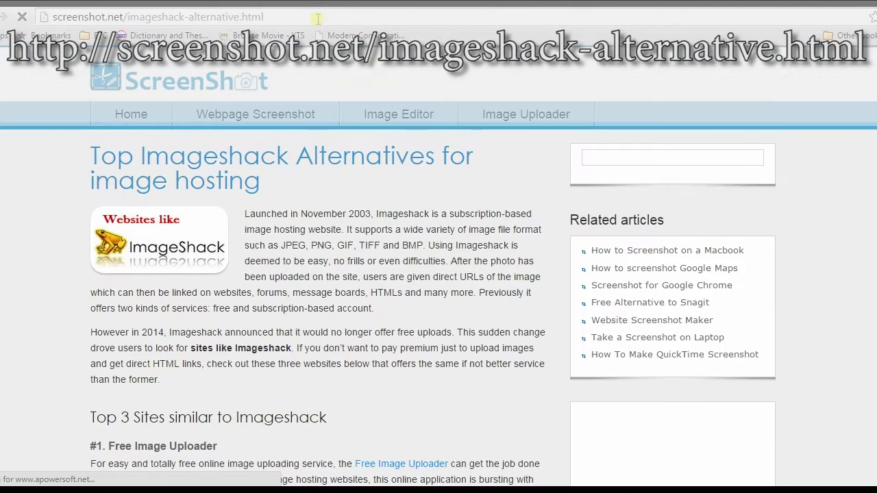
pyautogui.scroll(-4, 111, 153)
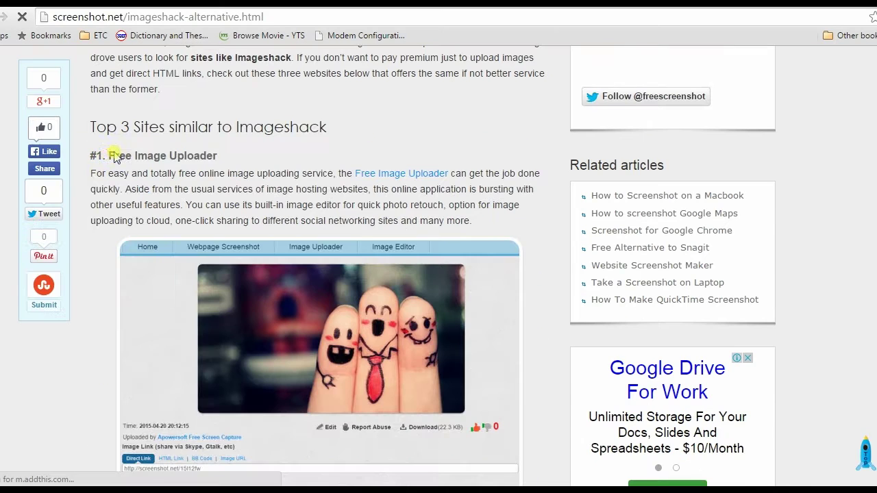
pyautogui.moveTo(106, 155); pyautogui.dragTo(228, 158)
pyautogui.click(361, 174)
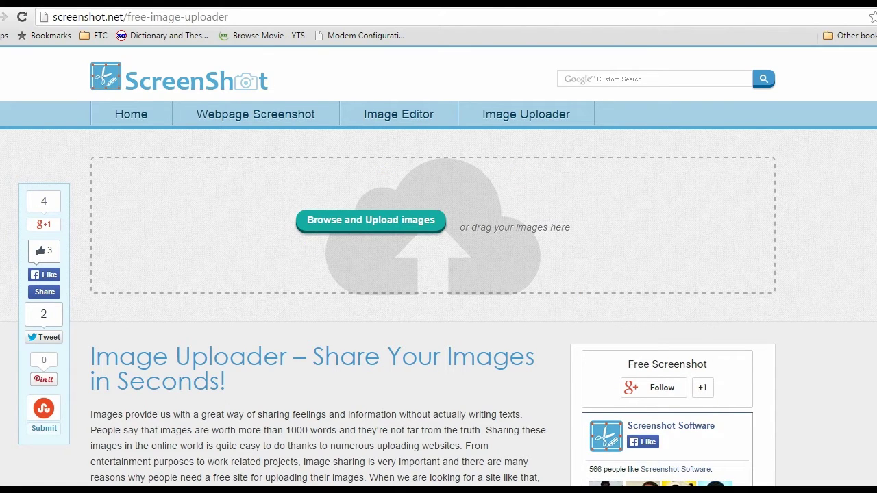
# Upload the bmoc picture from the Desktop through Free Image Uploader
pyautogui.scroll(-1, 439, 275)
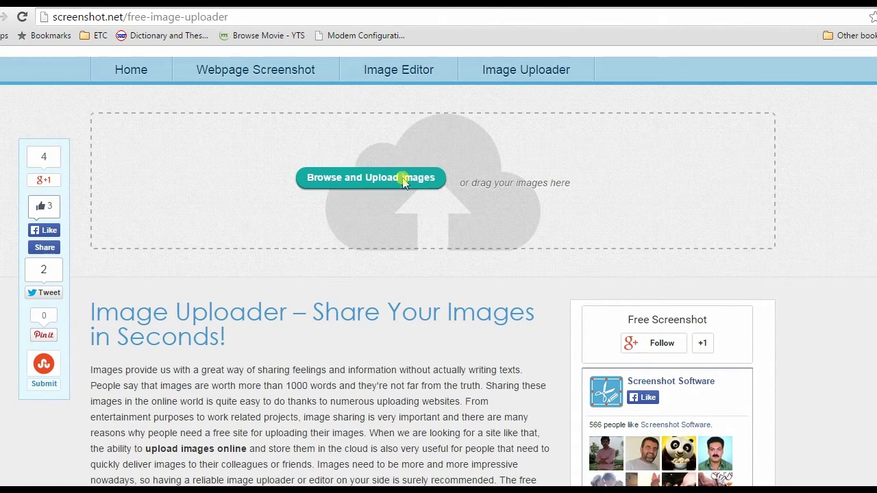
pyautogui.click(375, 183)
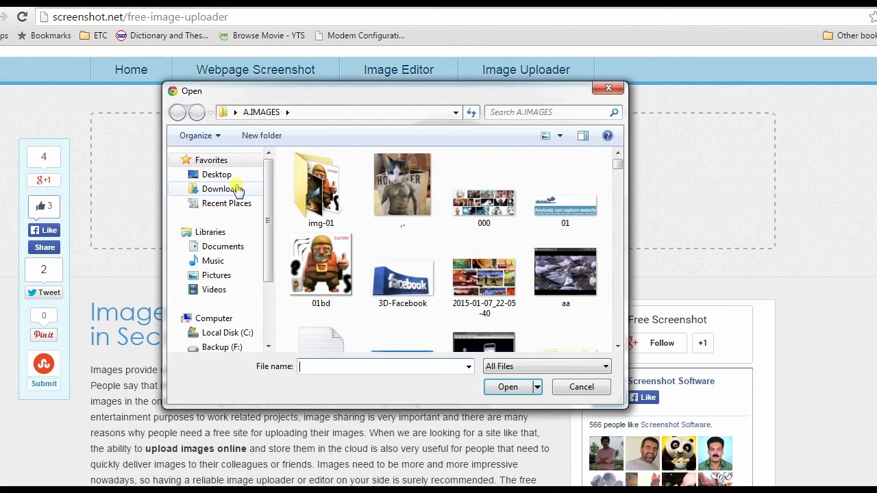
pyautogui.click(218, 176)
pyautogui.moveTo(616, 259); pyautogui.dragTo(620, 344)
pyautogui.scroll(2, 620, 329)
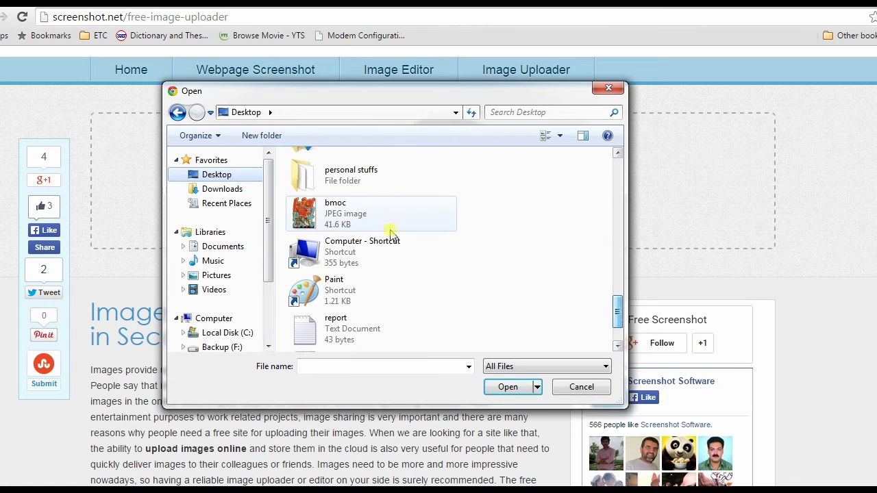
pyautogui.click(322, 226)
pyautogui.click(508, 388)
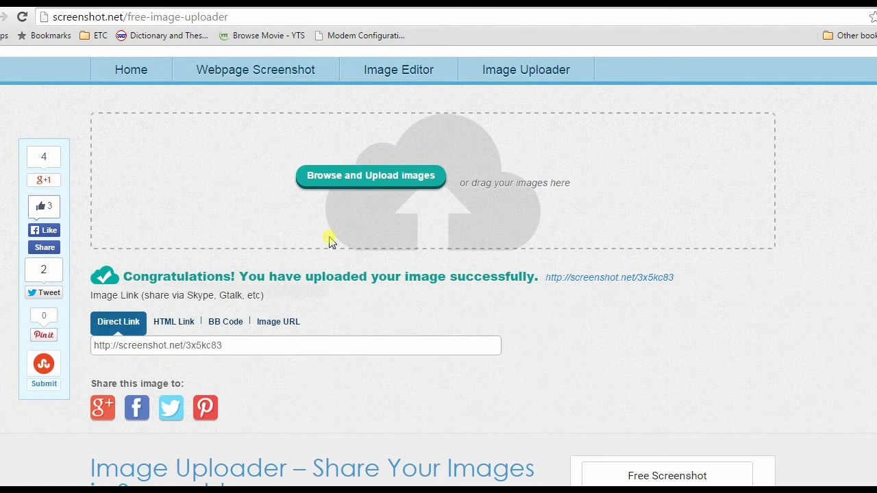
# Open the screenshot.net/3x5kc83 page and scroll to its Image Link and Share this image section
pyautogui.click(647, 278)
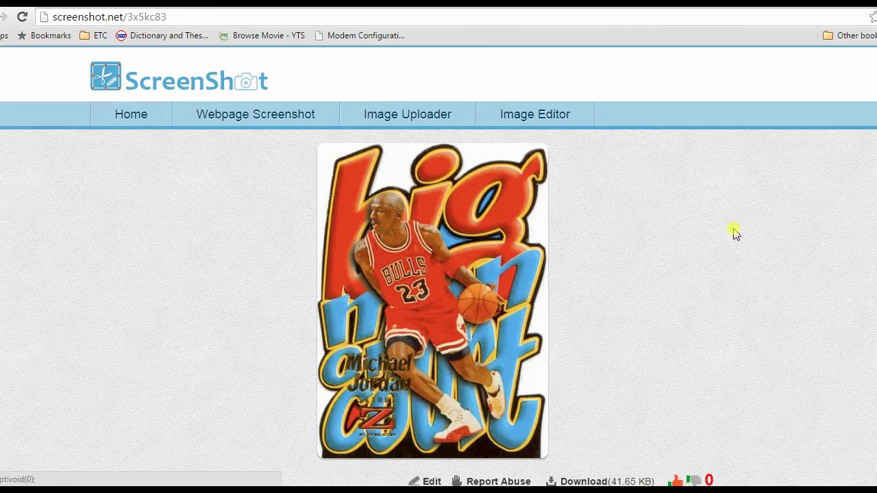
pyautogui.scroll(-1, 439, 268)
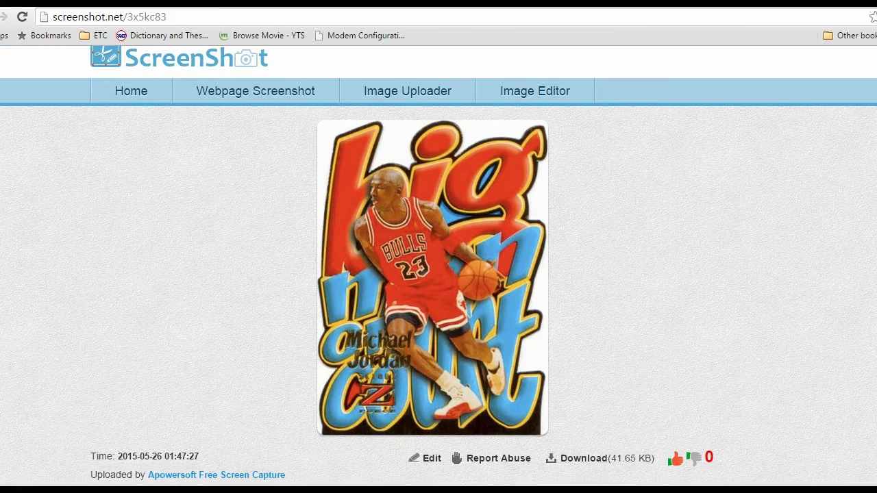
pyautogui.scroll(-1, 439, 267)
pyautogui.scroll(-2, 438, 267)
pyautogui.scroll(2, 439, 267)
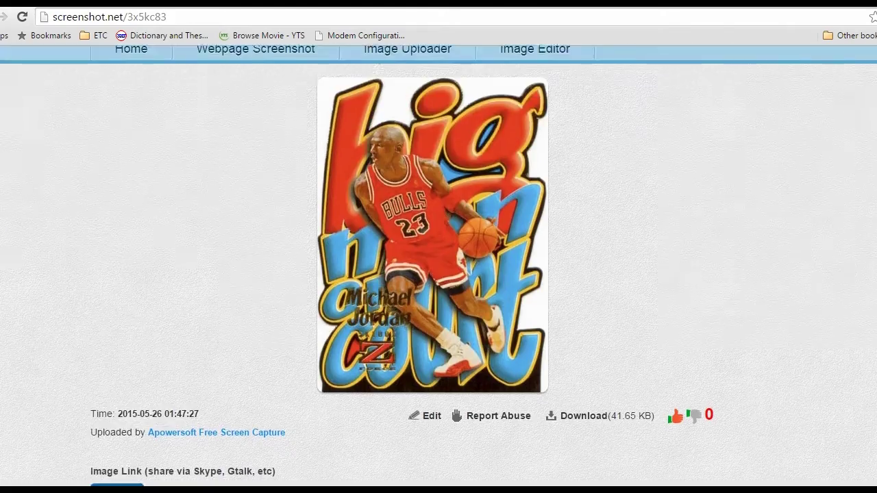
pyautogui.scroll(-3, 438, 267)
pyautogui.scroll(-2, 364, 324)
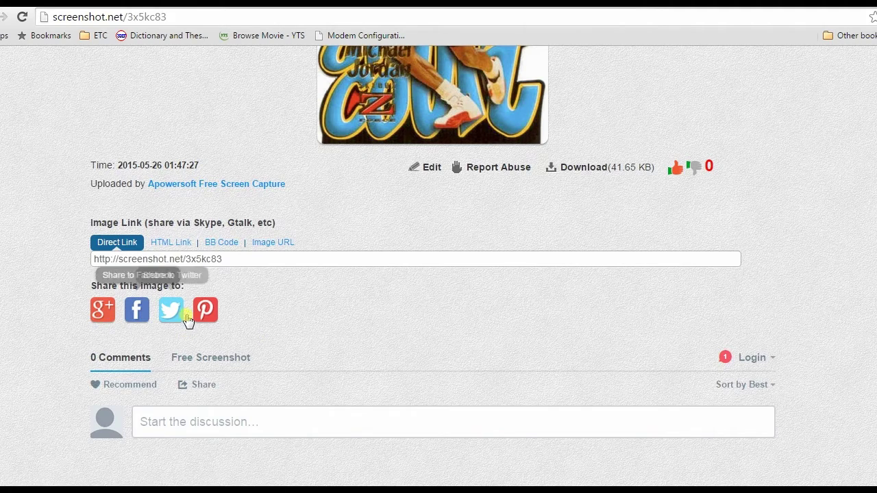
# Share the bmoc image link publicly to the Google+ stream
pyautogui.click(104, 312)
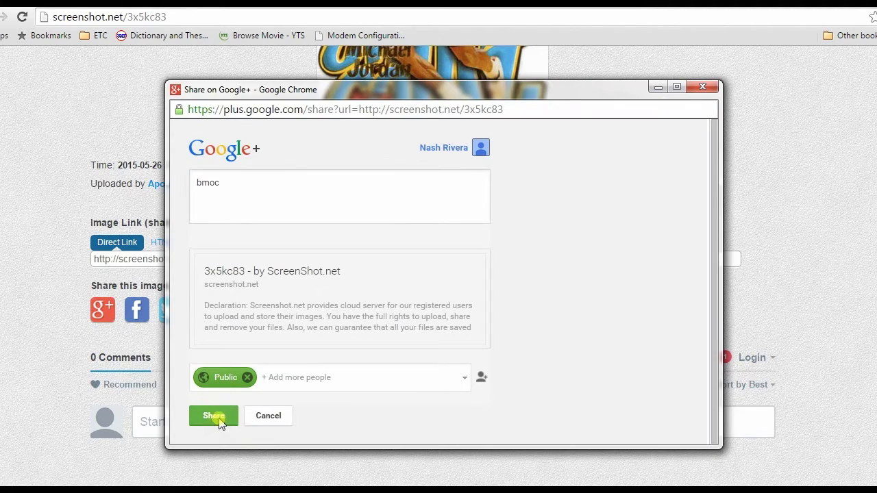
pyautogui.click(214, 416)
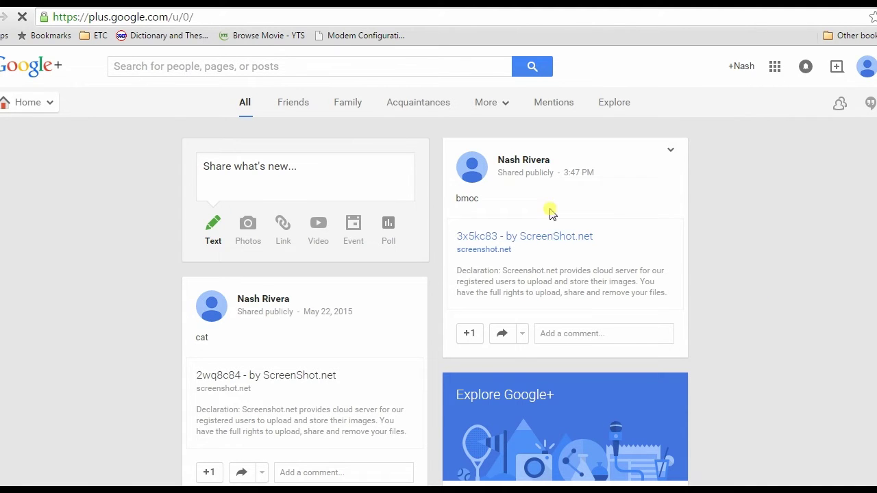
# Scribble black pencil strokes at the picture's top-left and paint a thick black stroke down its right side
pyautogui.scroll(-1, 514, 208)
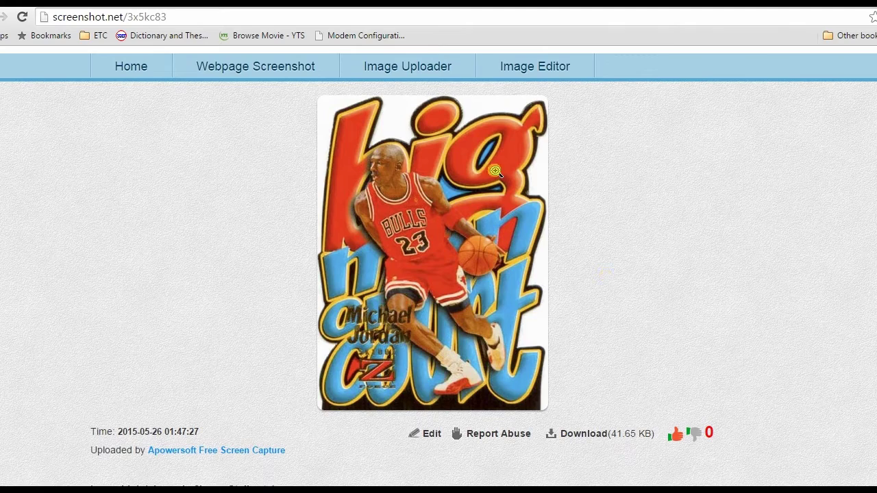
pyautogui.scroll(-3, 439, 329)
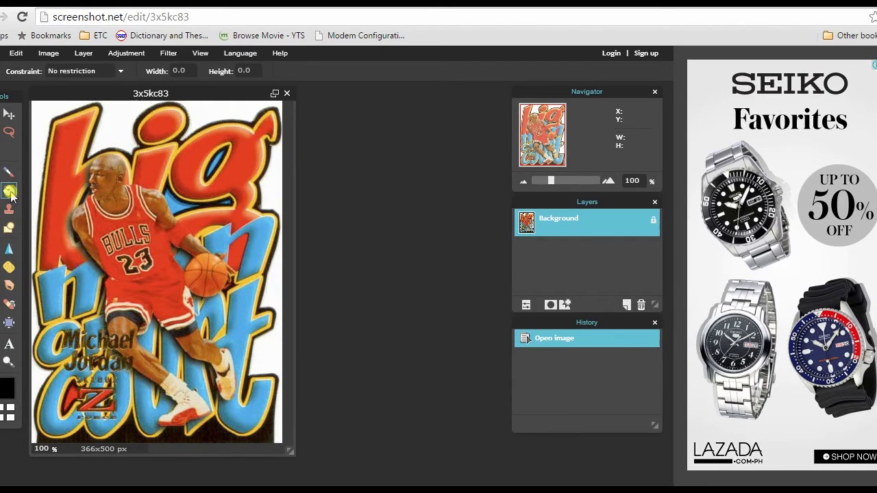
pyautogui.click(8, 171)
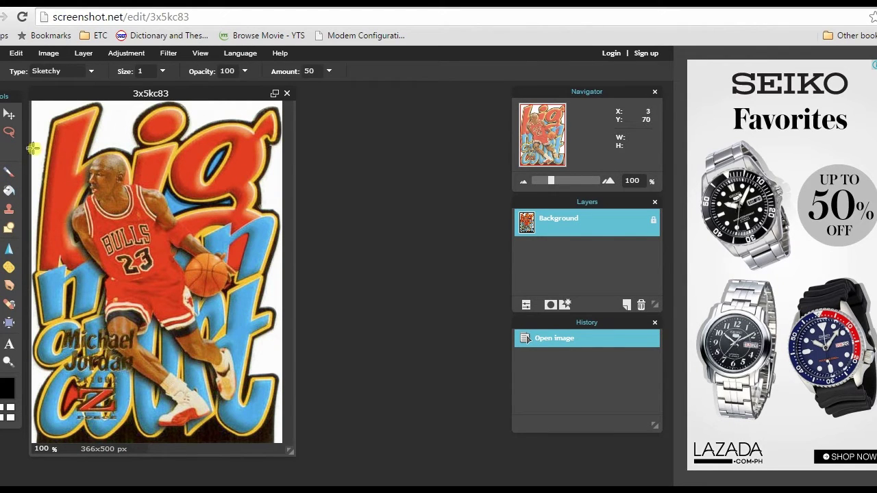
pyautogui.moveTo(44, 120); pyautogui.dragTo(82, 113)
pyautogui.moveTo(82, 109); pyautogui.dragTo(129, 109)
pyautogui.moveTo(108, 114); pyautogui.dragTo(102, 139)
pyautogui.moveTo(266, 321); pyautogui.dragTo(259, 147)
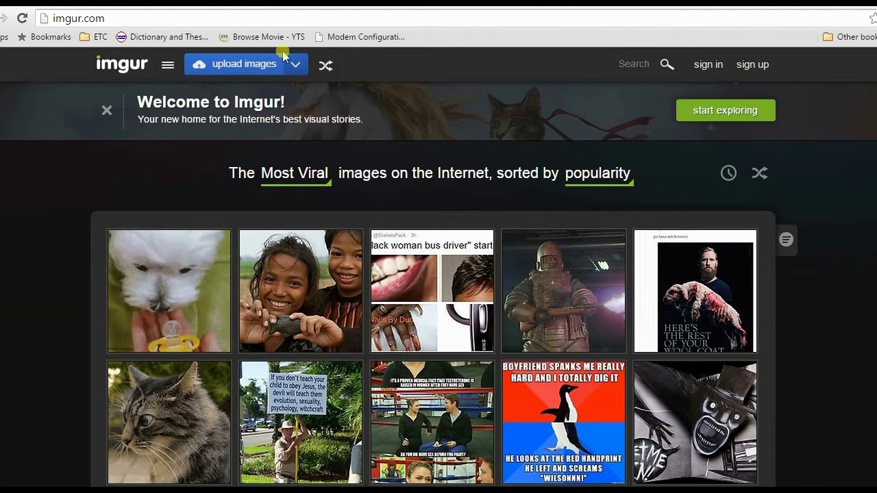
# Upload cute kitty.jpg from the Desktop to Imgur, producing its imgur.com/pt8Sx04 page
pyautogui.click(236, 74)
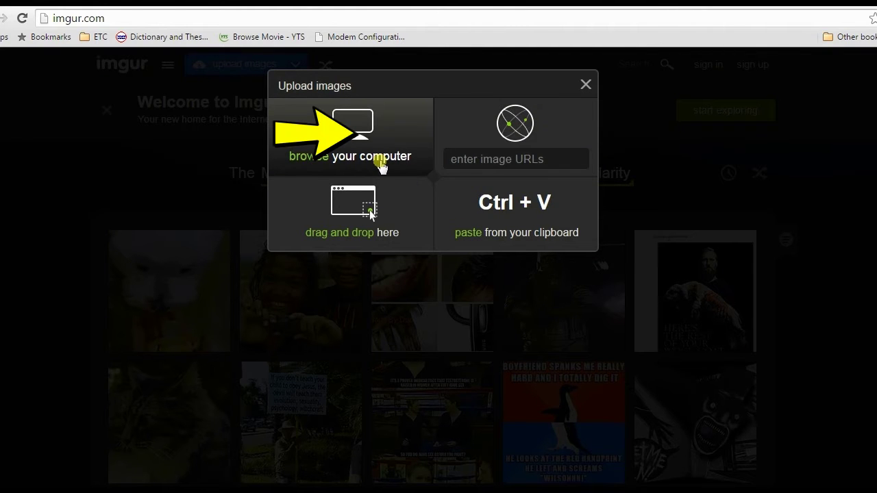
pyautogui.click(381, 168)
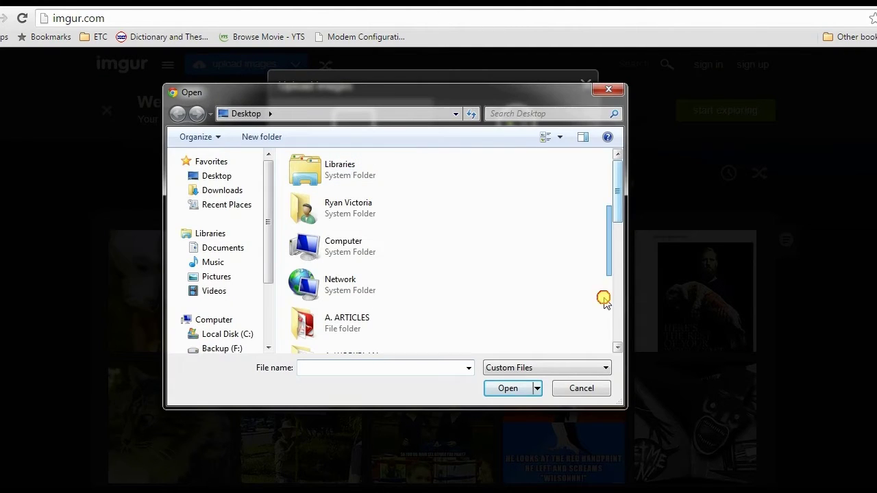
pyautogui.moveTo(615, 202); pyautogui.dragTo(613, 331)
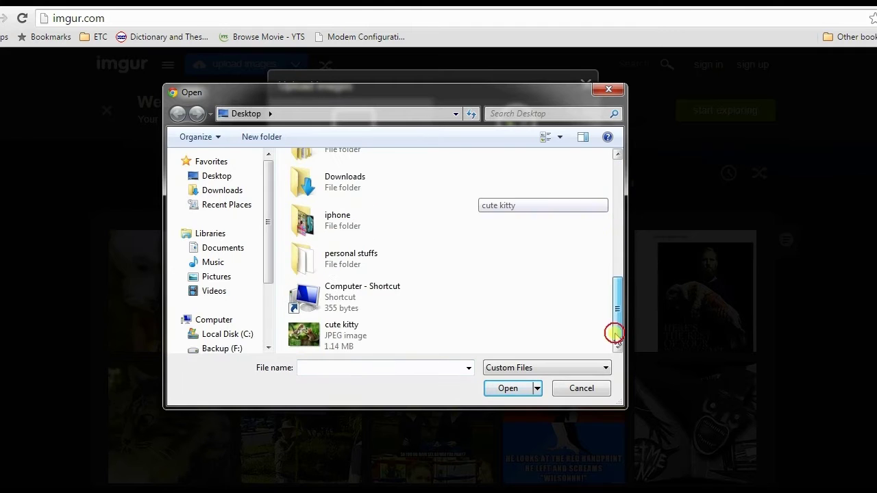
pyautogui.click(326, 338)
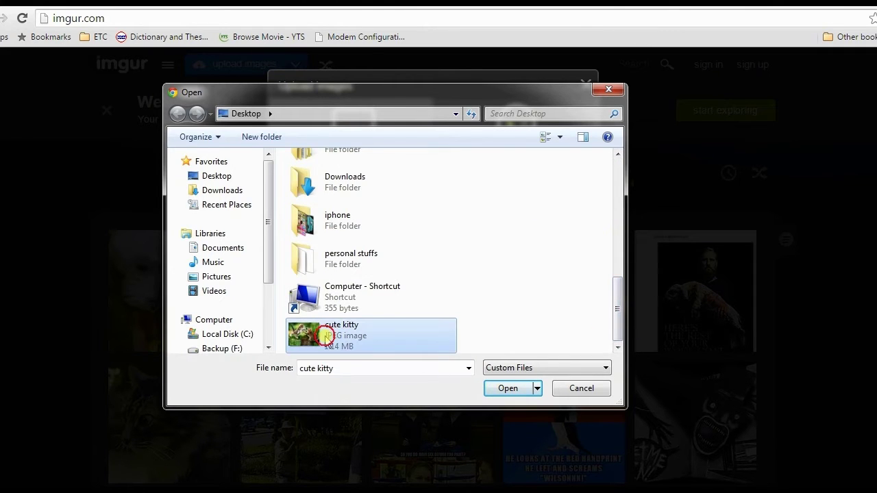
pyautogui.click(514, 388)
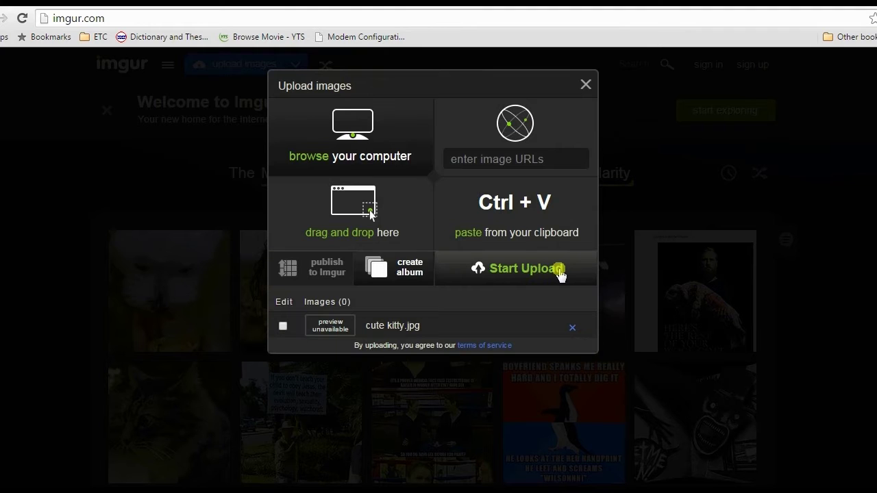
pyautogui.click(515, 275)
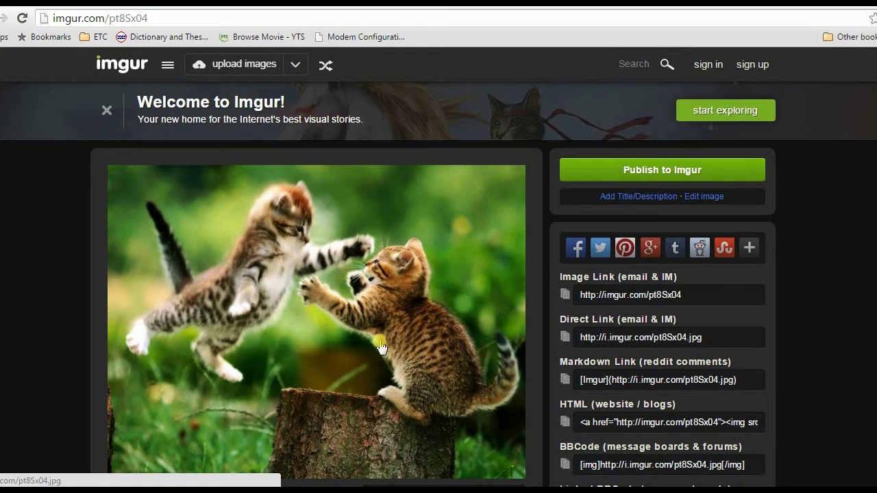
# Scroll through the kitty image's Imgur direct, Markdown, HTML and BBCode link fields
pyautogui.scroll(-1, 317, 309)
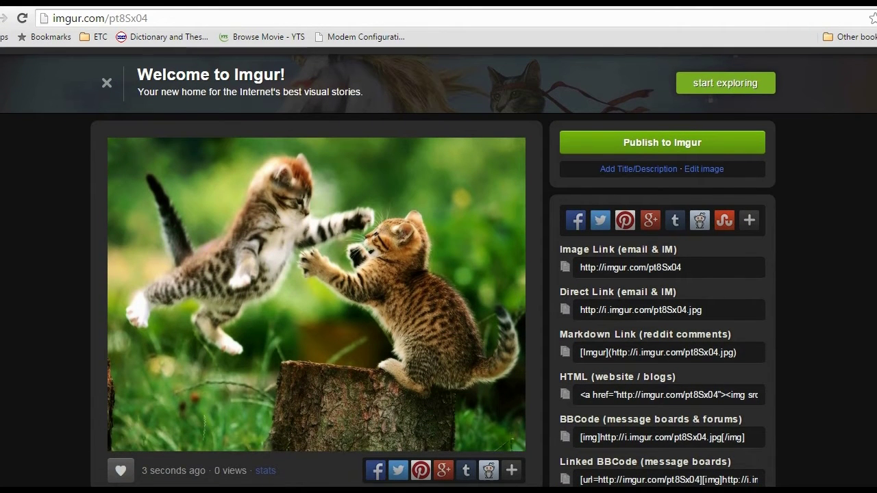
pyautogui.scroll(-2, 439, 267)
pyautogui.scroll(1, 439, 268)
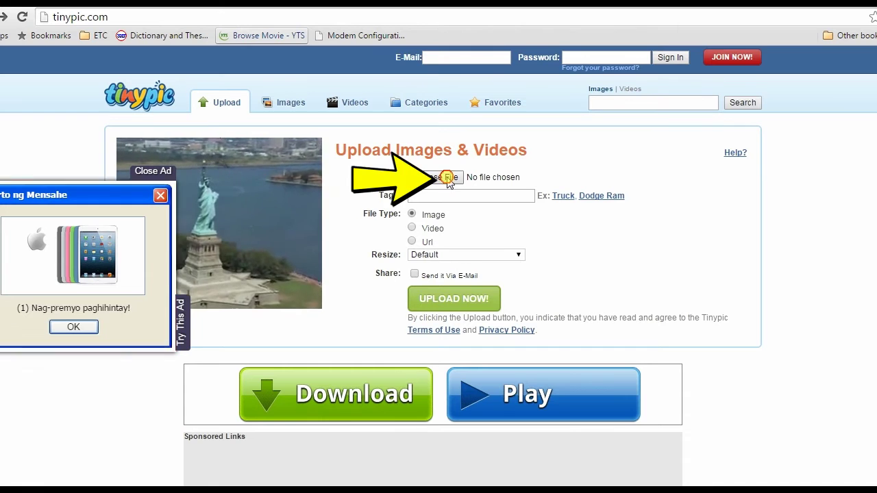
# Upload bmoc.jpg from Downloads to TinyPic to get its share codes
pyautogui.click(448, 177)
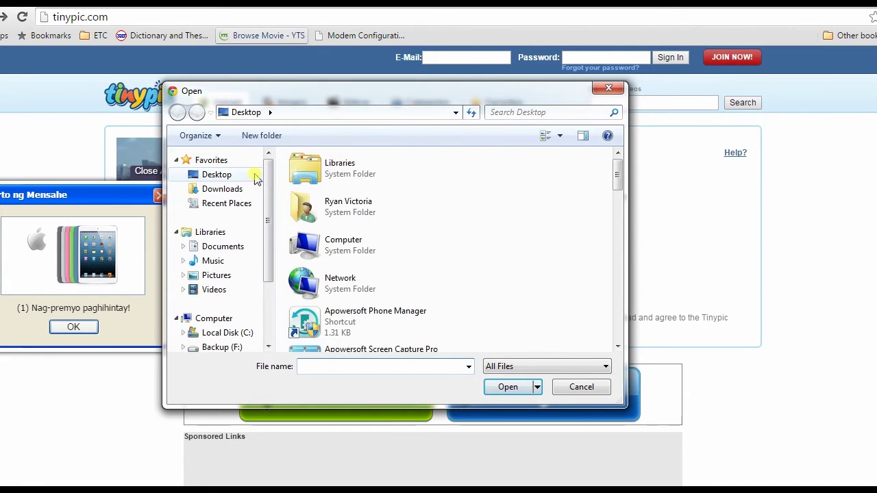
pyautogui.moveTo(618, 181); pyautogui.dragTo(619, 315)
pyautogui.click(356, 233)
pyautogui.click(508, 388)
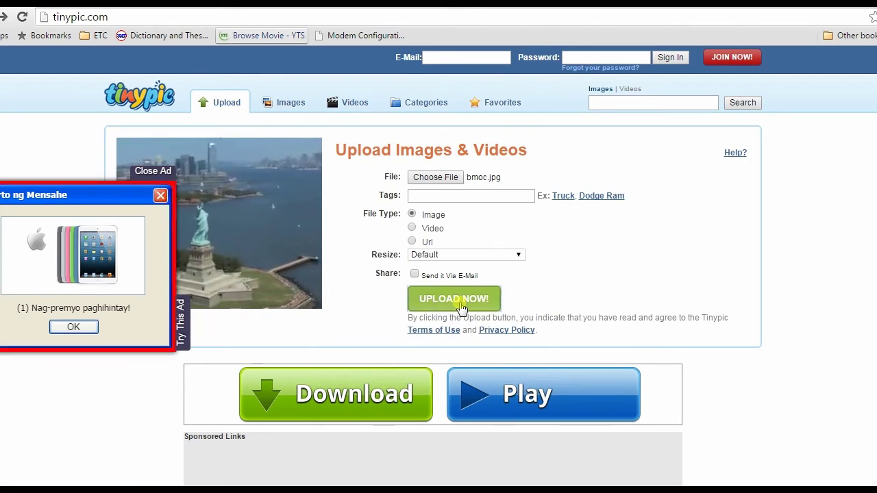
pyautogui.click(455, 304)
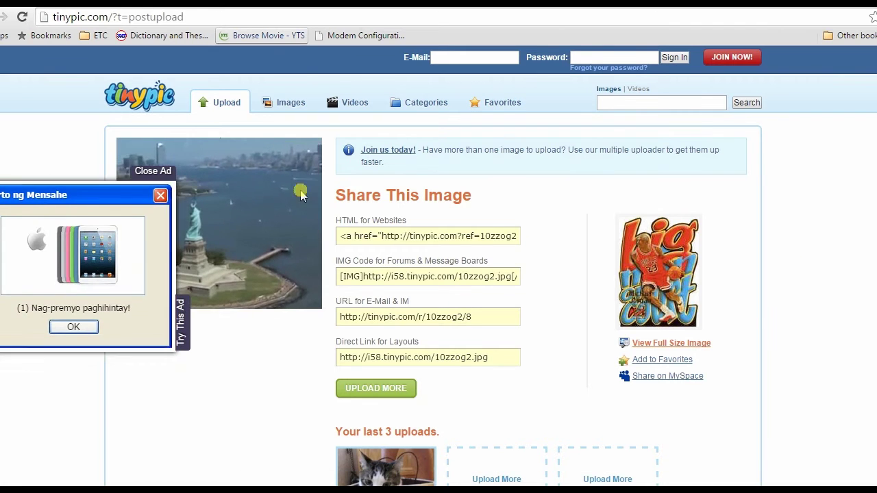
# Open the uploaded bmoc image's TinyPic viewing page from its thumbnail
pyautogui.scroll(-3, 439, 274)
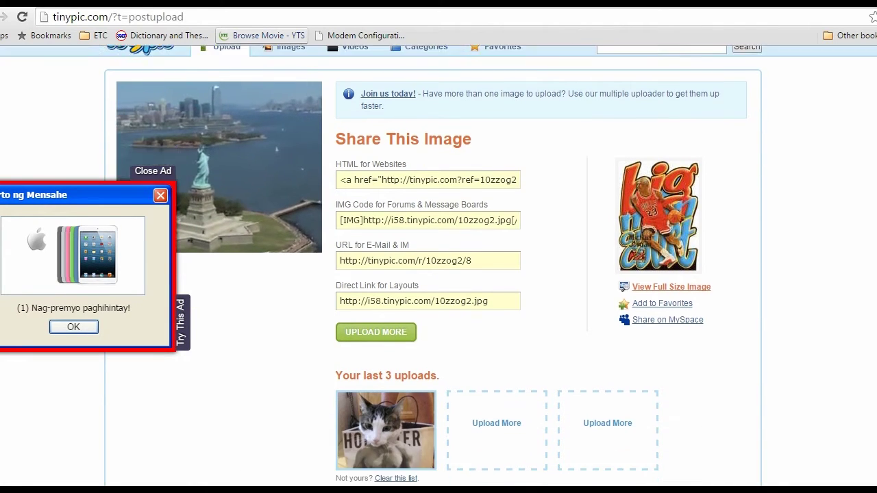
pyautogui.scroll(1, 439, 275)
pyautogui.scroll(2, 836, 283)
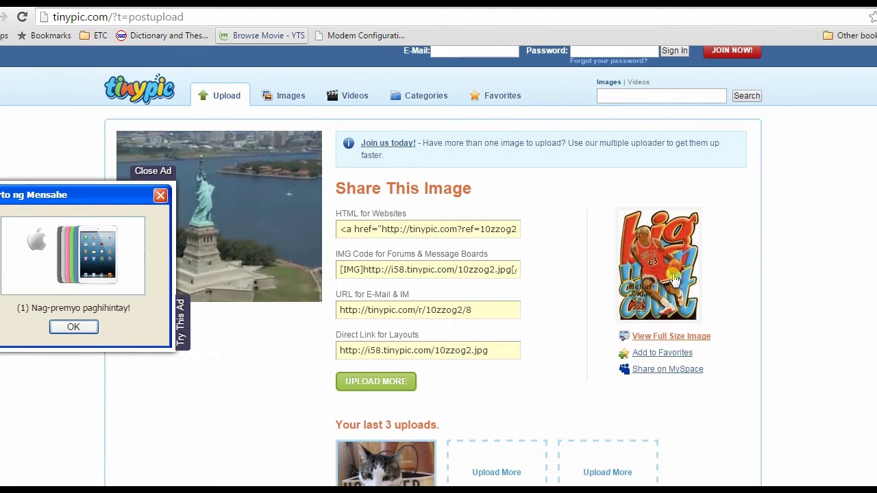
pyautogui.click(675, 280)
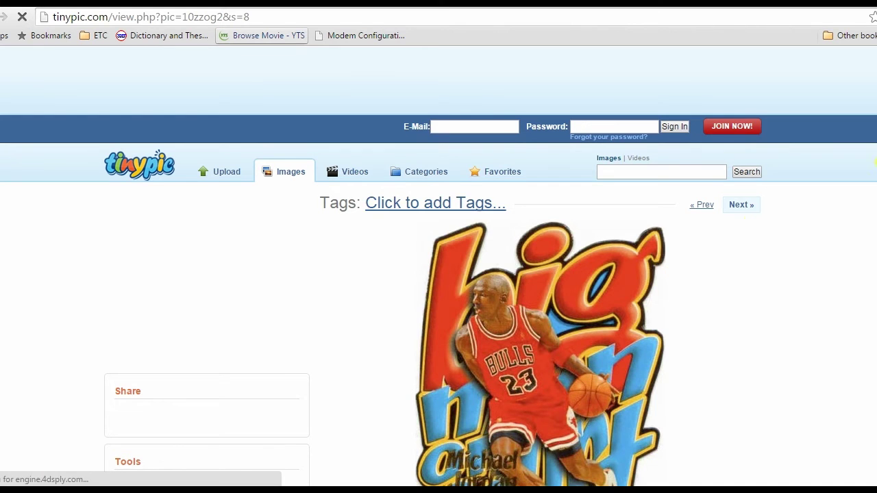
pyautogui.scroll(-2, 439, 274)
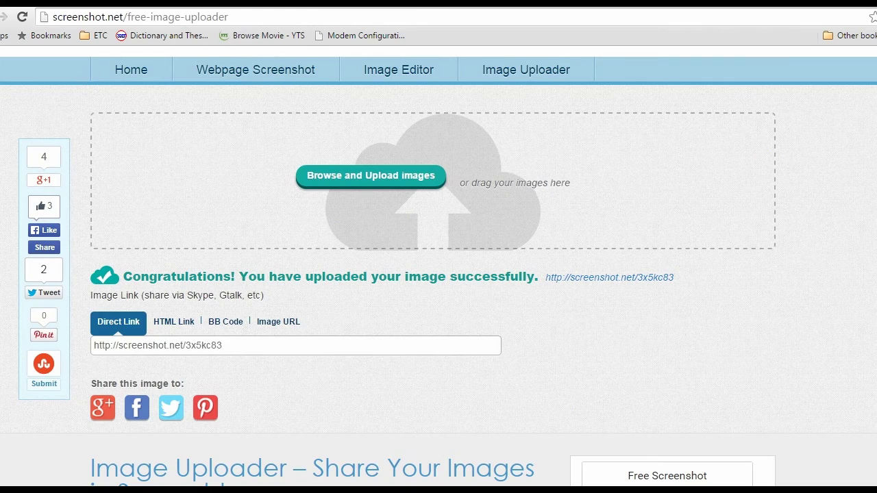
pyautogui.scroll(-1, 439, 275)
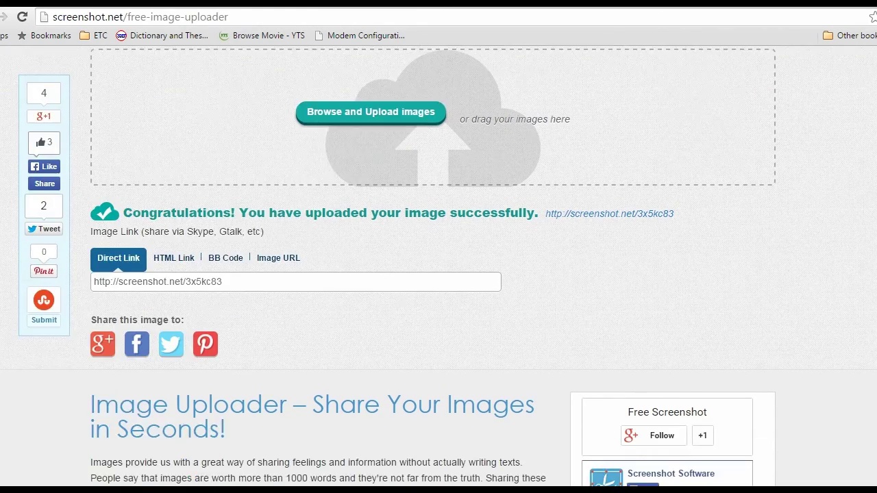
pyautogui.scroll(2, 438, 274)
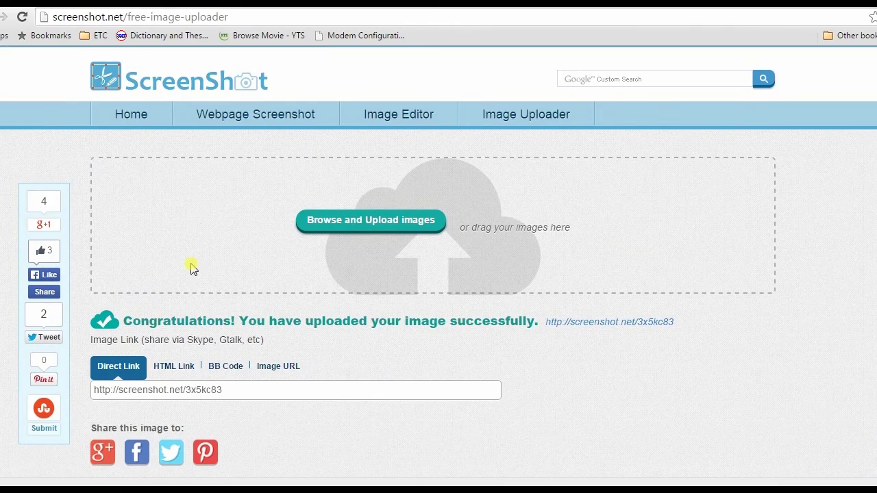